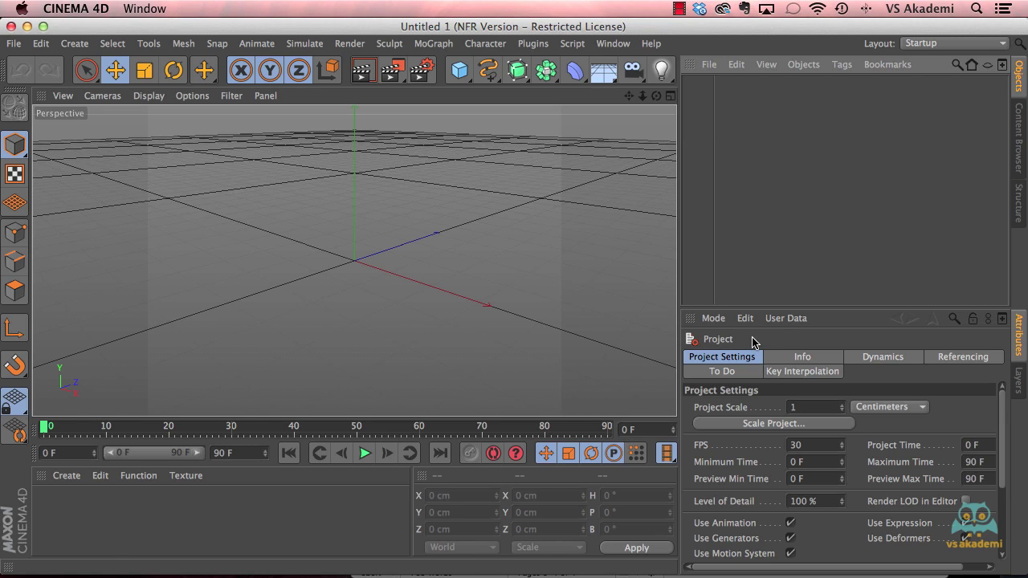
# - Open the Edit menu in the empty untitled scene
pyautogui.click(40, 44)
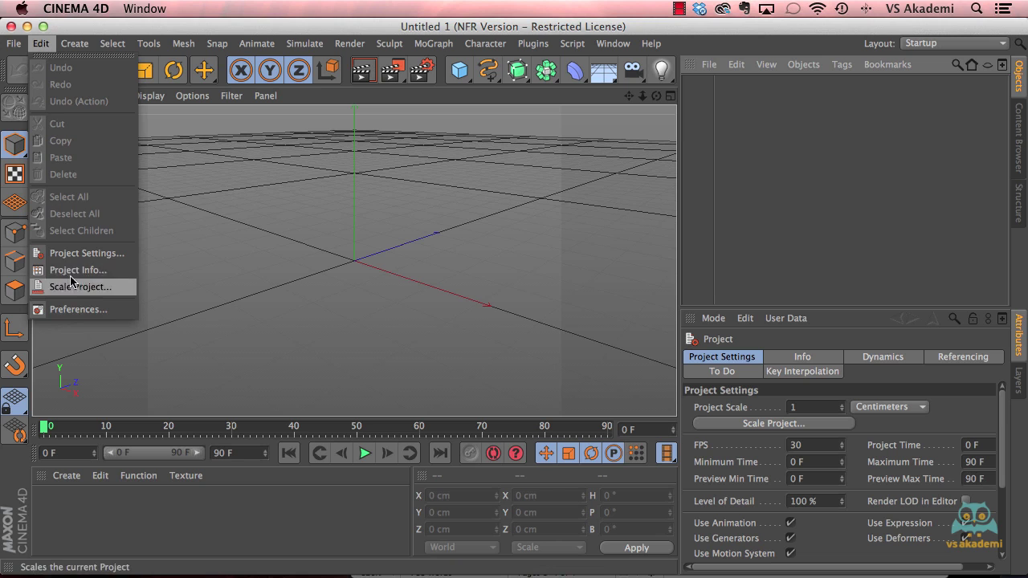
# - Open Preferences on the Interface page and keep the language set to English (us)
pyautogui.click(80, 309)
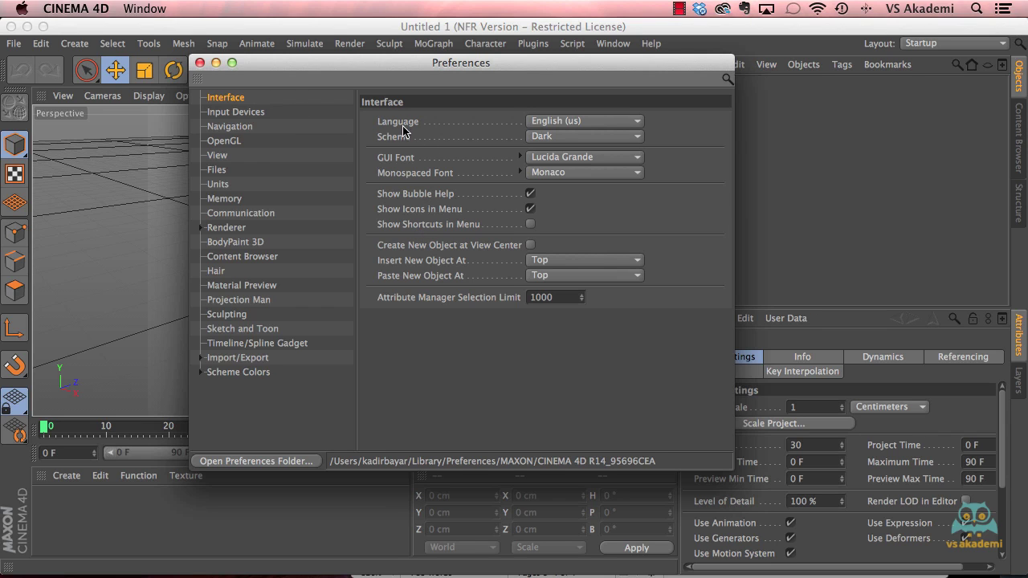
pyautogui.click(562, 122)
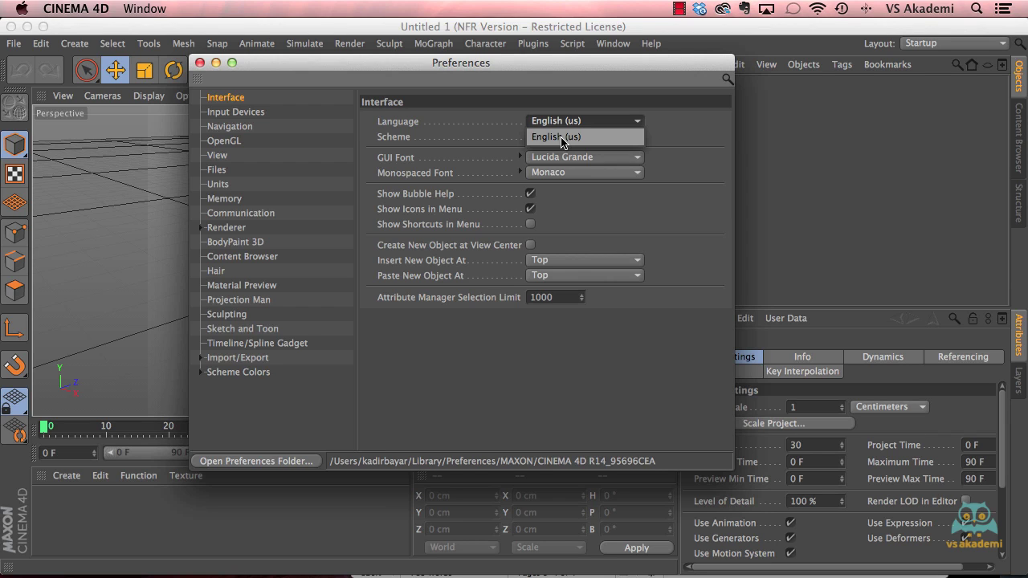
pyautogui.click(562, 138)
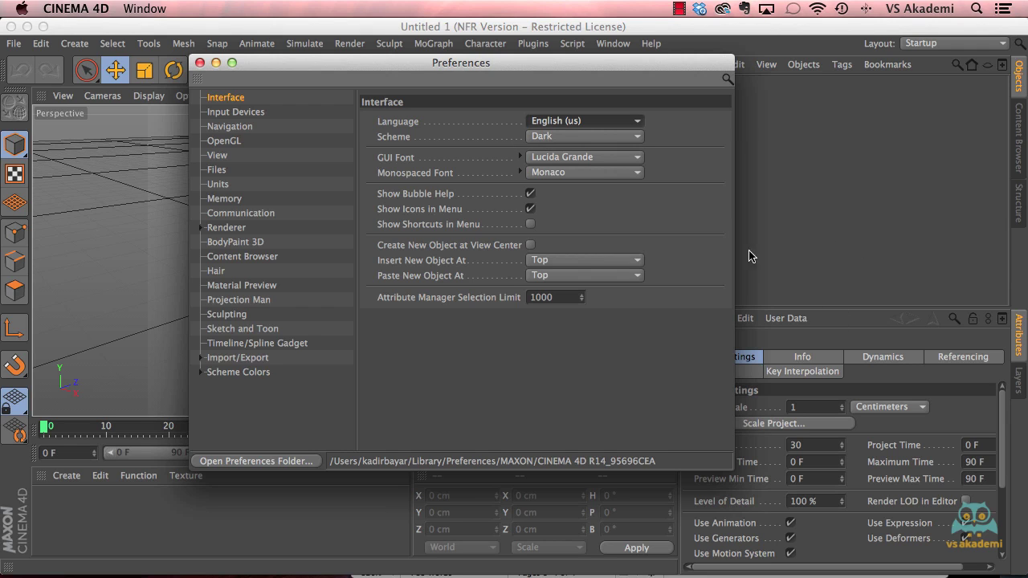
pyautogui.click(572, 139)
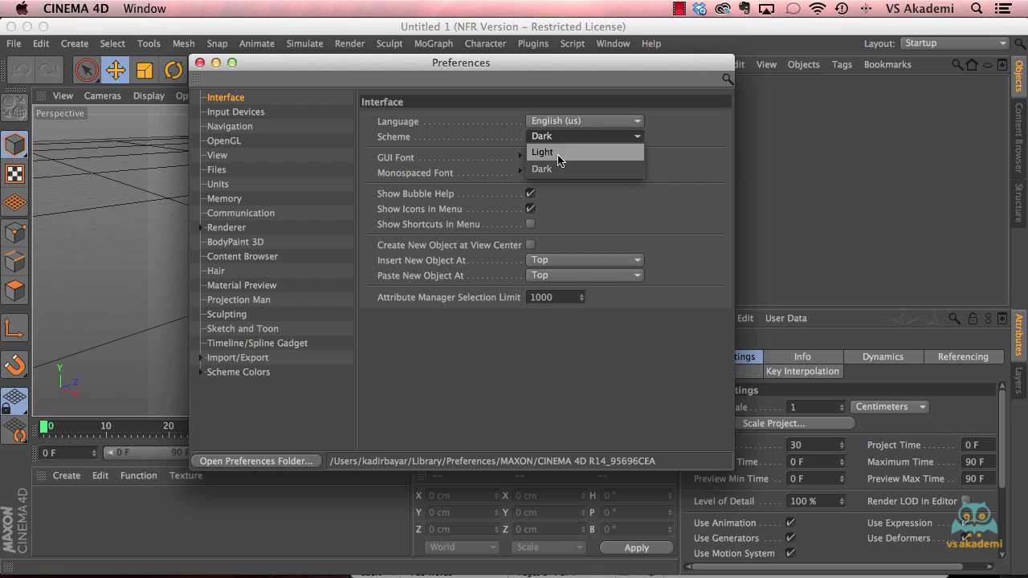
pyautogui.click(558, 154)
pyautogui.moveTo(511, 60)
pyautogui.mouseDown()
pyautogui.moveTo(489, 495)
pyautogui.moveTo(537, 58)
pyautogui.mouseUp()
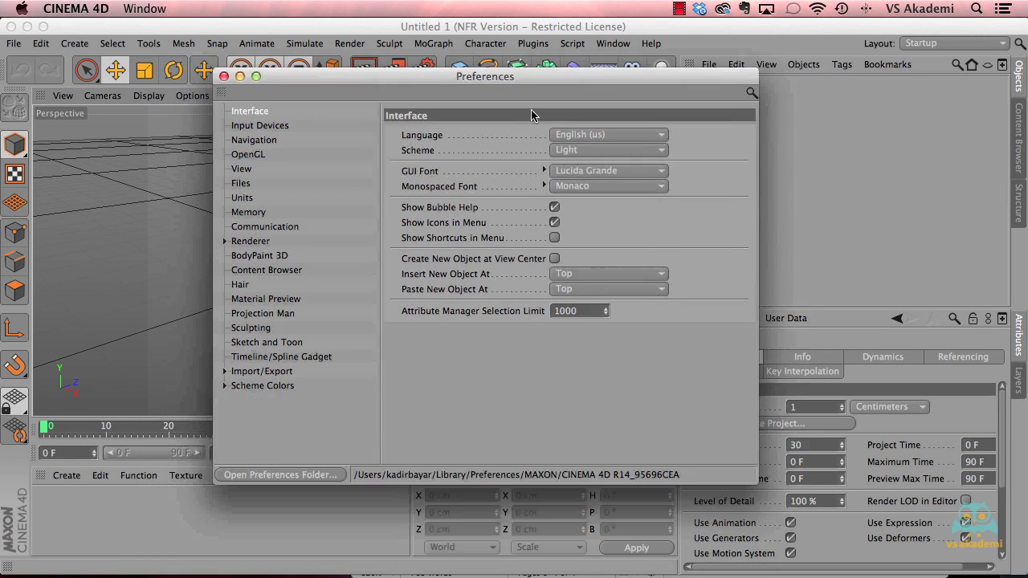
pyautogui.moveTo(409, 58); pyautogui.dragTo(827, 172)
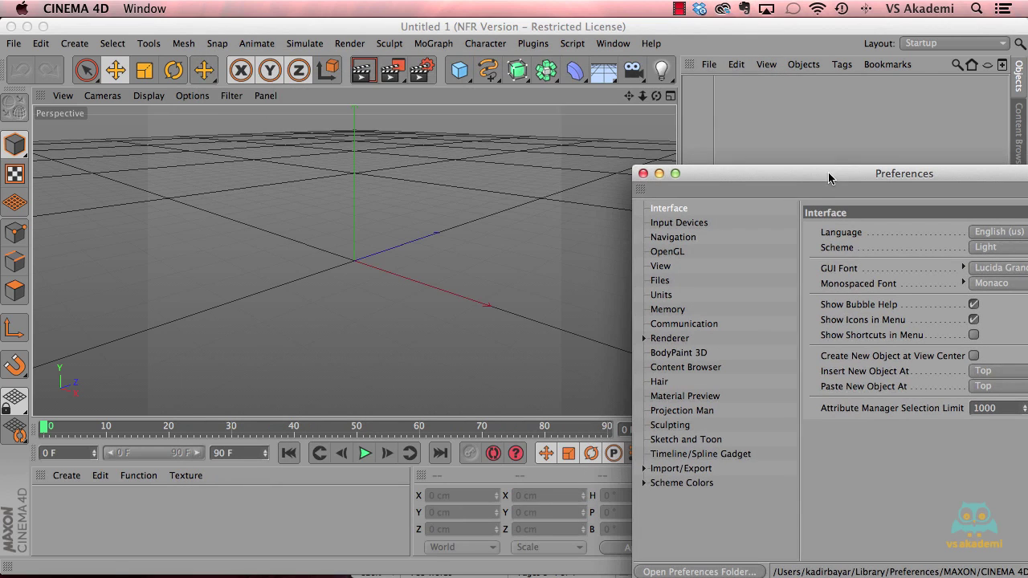
pyautogui.moveTo(744, 173); pyautogui.dragTo(315, 72)
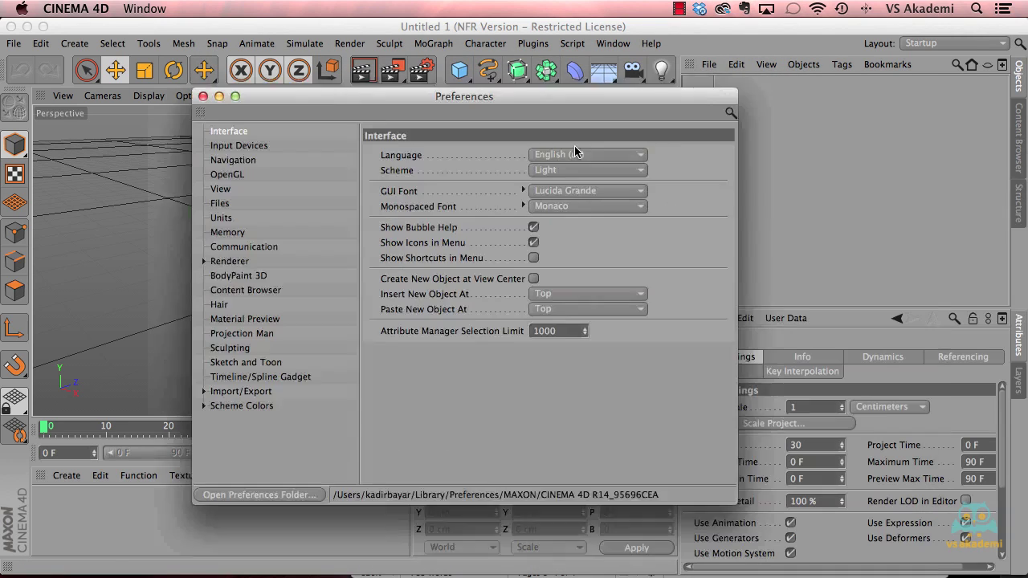
pyautogui.click(568, 145)
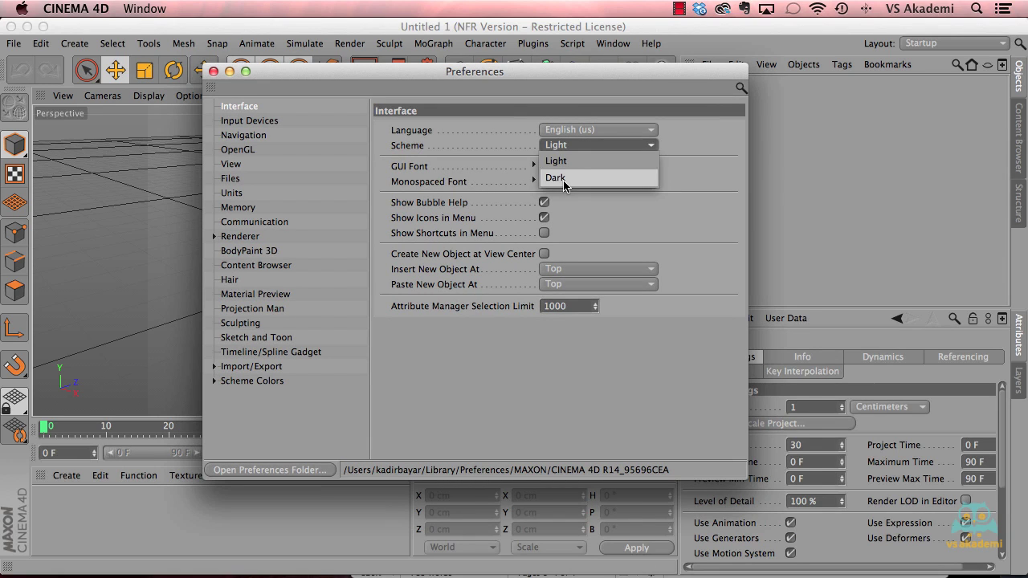
pyautogui.click(565, 178)
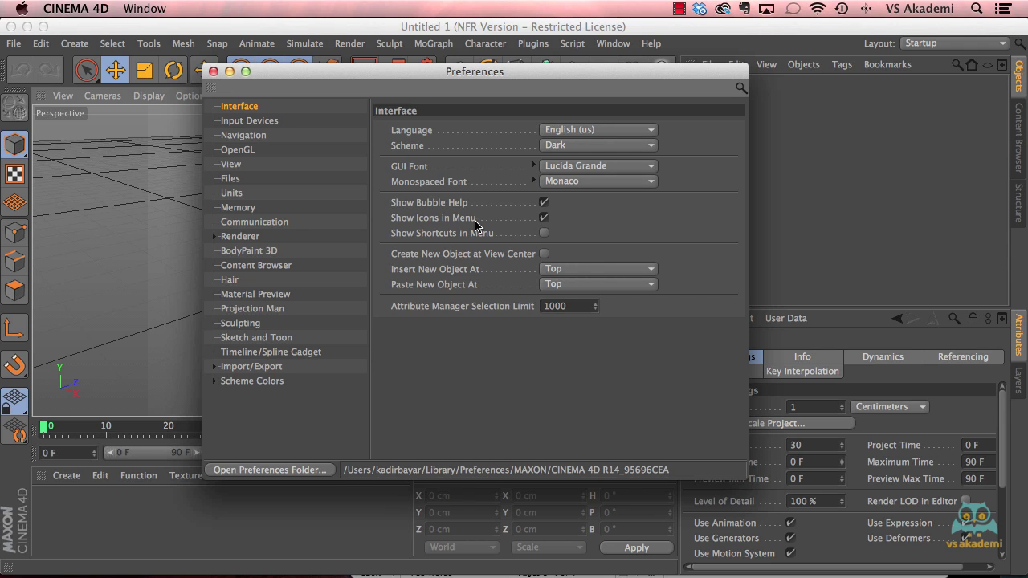
# - Adjust the Preferences window position and check the File menu, which lacks shortcuts
pyautogui.moveTo(445, 81); pyautogui.dragTo(423, 126)
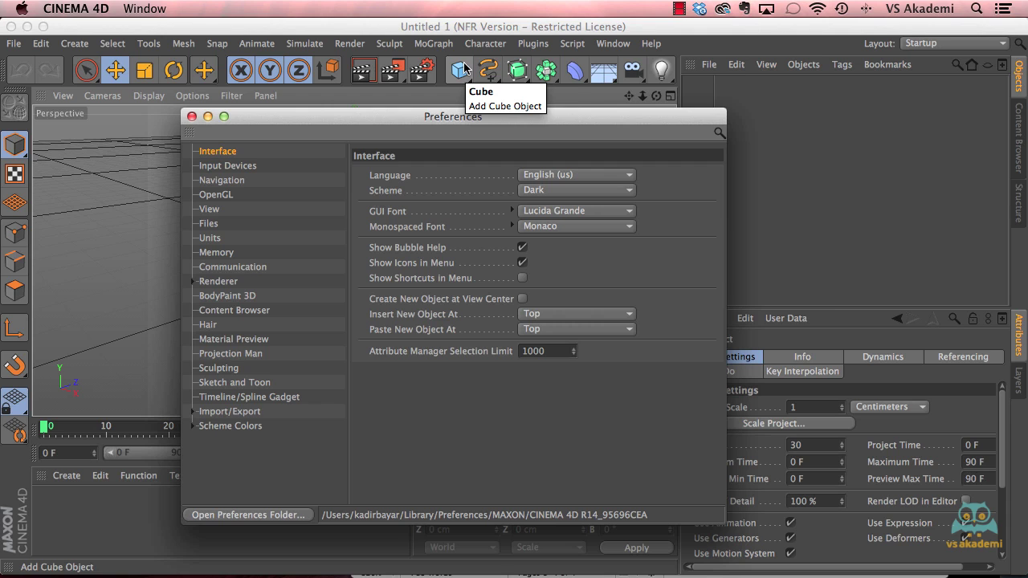
pyautogui.moveTo(444, 121); pyautogui.dragTo(448, 81)
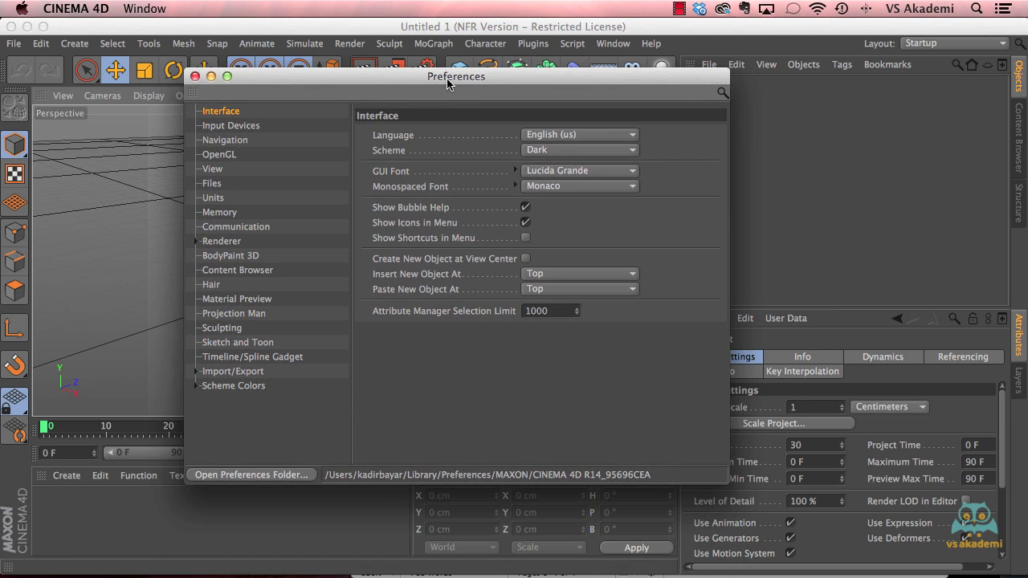
pyautogui.click(29, 45)
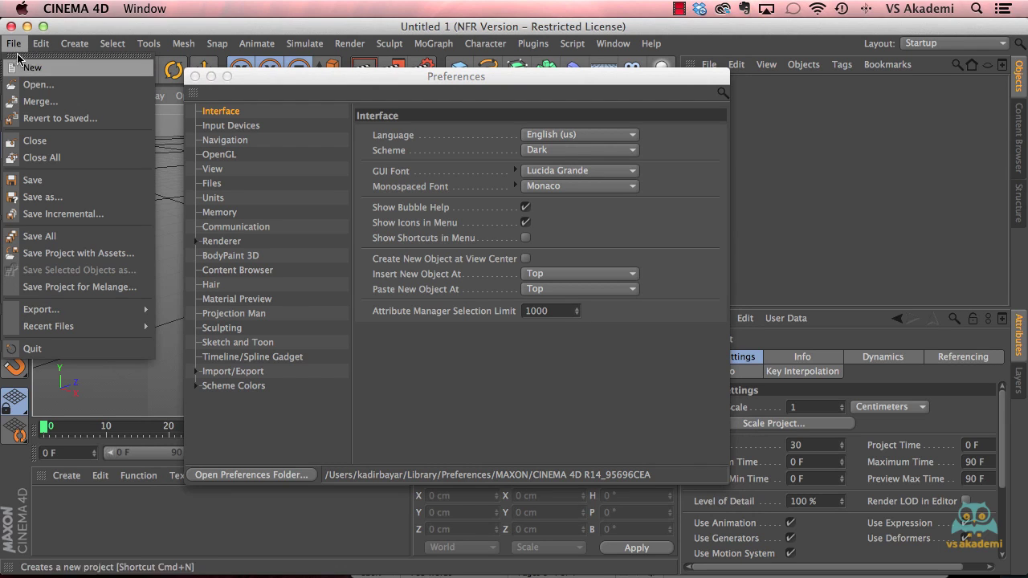
pyautogui.moveTo(14, 44)
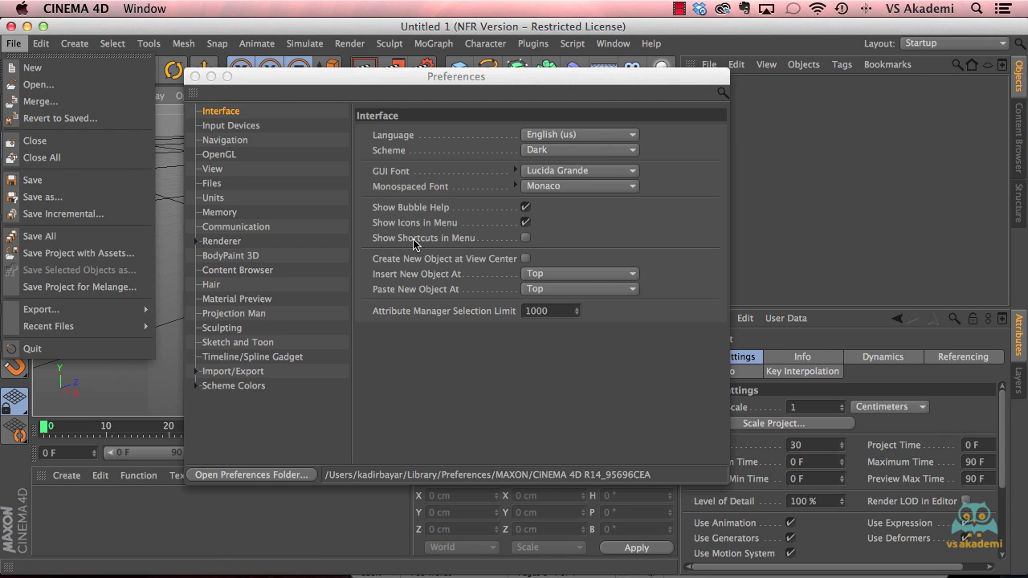
pyautogui.click(463, 245)
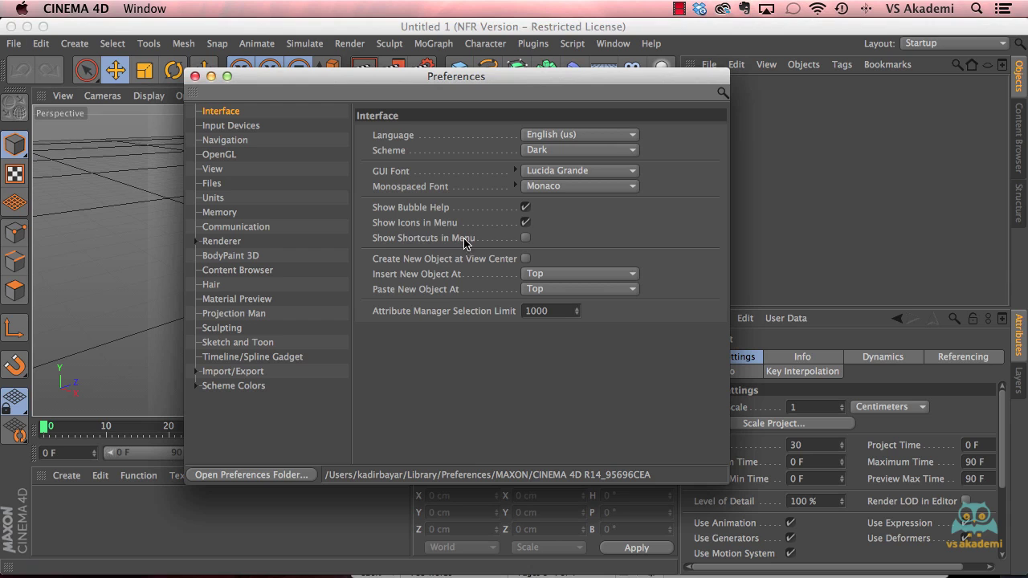
# - Enable Show Shortcuts in Menu and confirm the File menu lists shortcuts
pyautogui.click(526, 238)
pyautogui.click(14, 44)
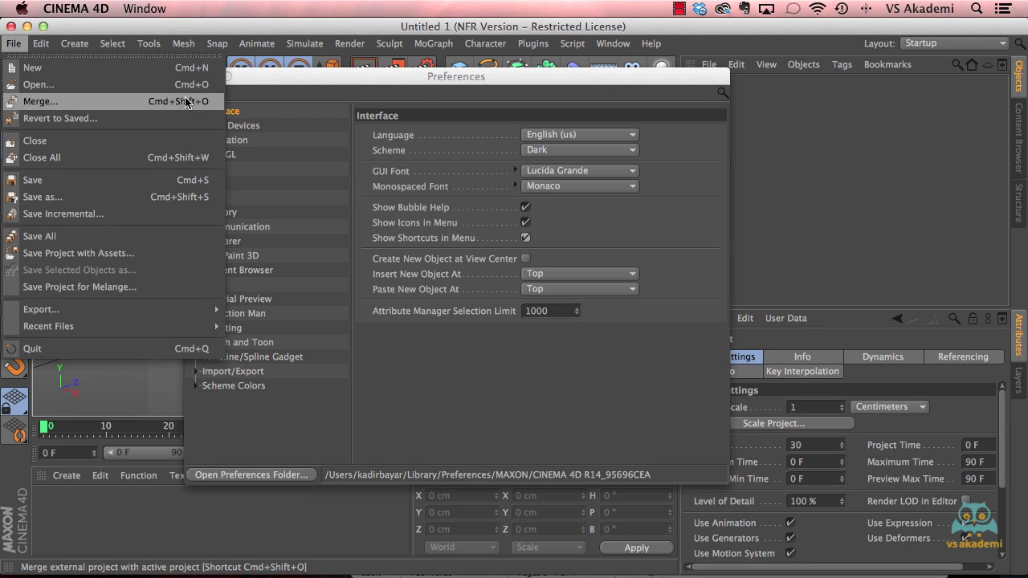
pyautogui.click(425, 104)
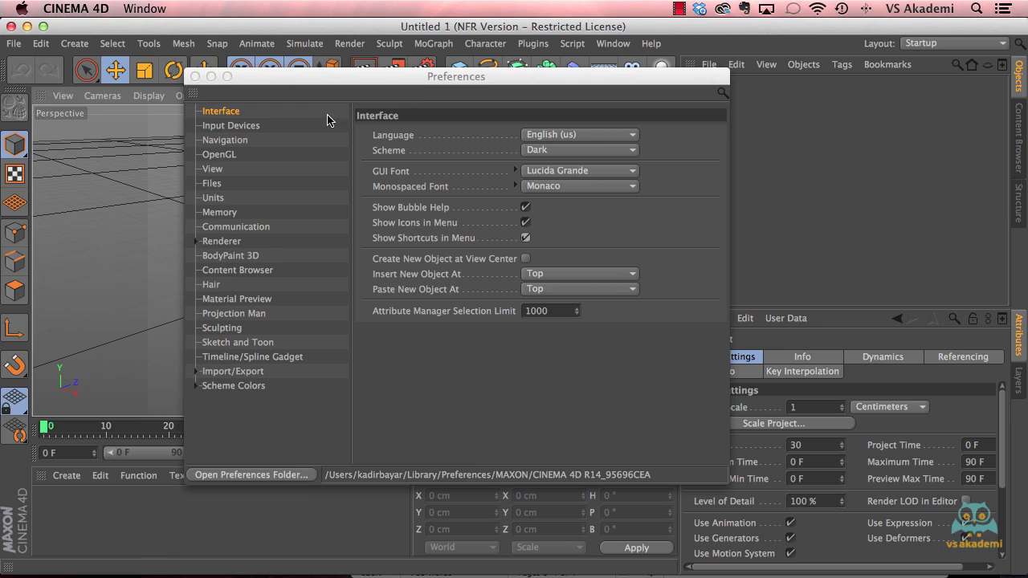
# - Show the Input Devices > Navigation preferences: Camera Mode Cursor, pan, dolly and orbit speeds 100 %
pyautogui.click(250, 129)
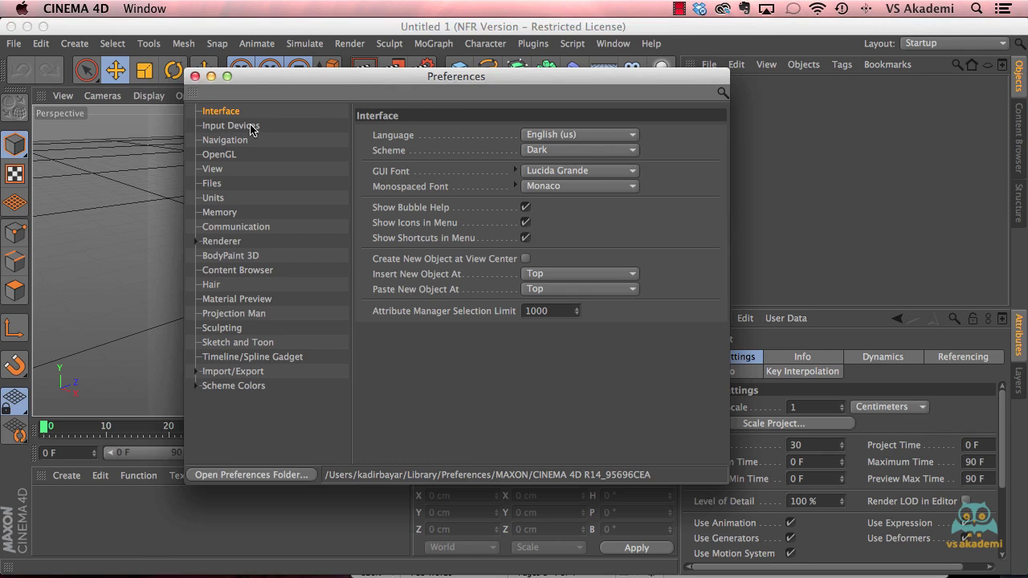
pyautogui.click(250, 127)
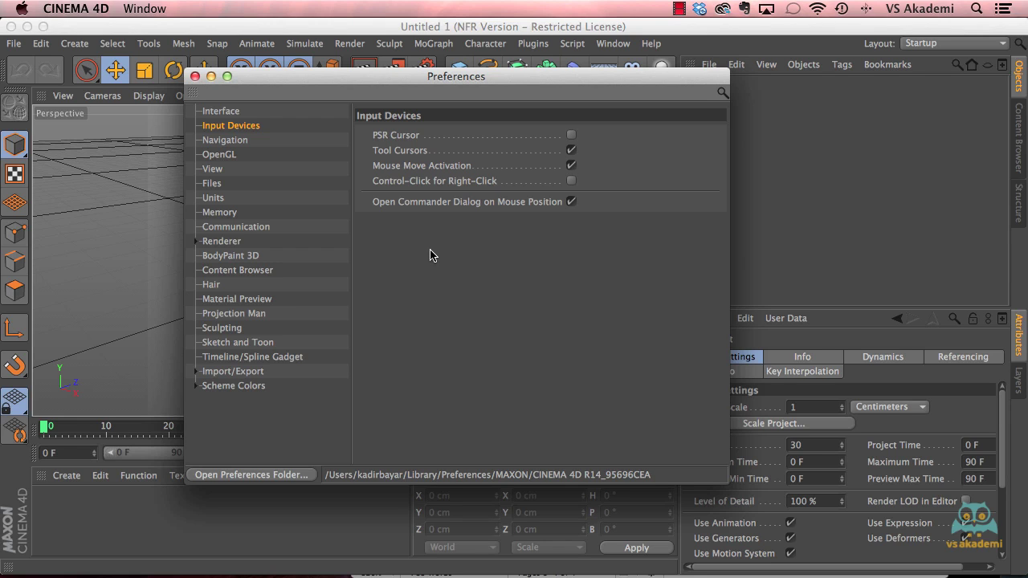
pyautogui.click(237, 143)
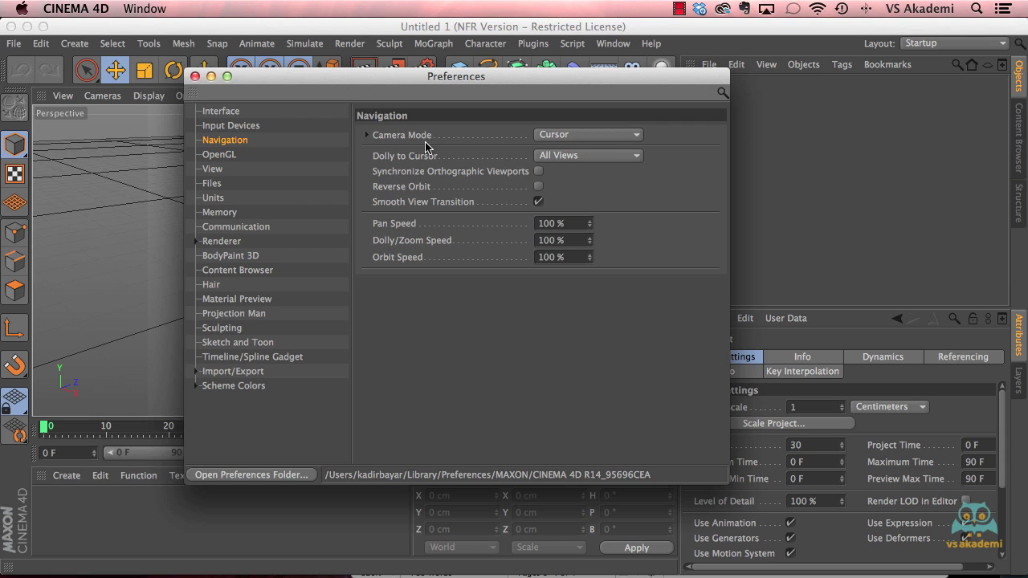
pyautogui.moveTo(416, 97); pyautogui.dragTo(449, 145)
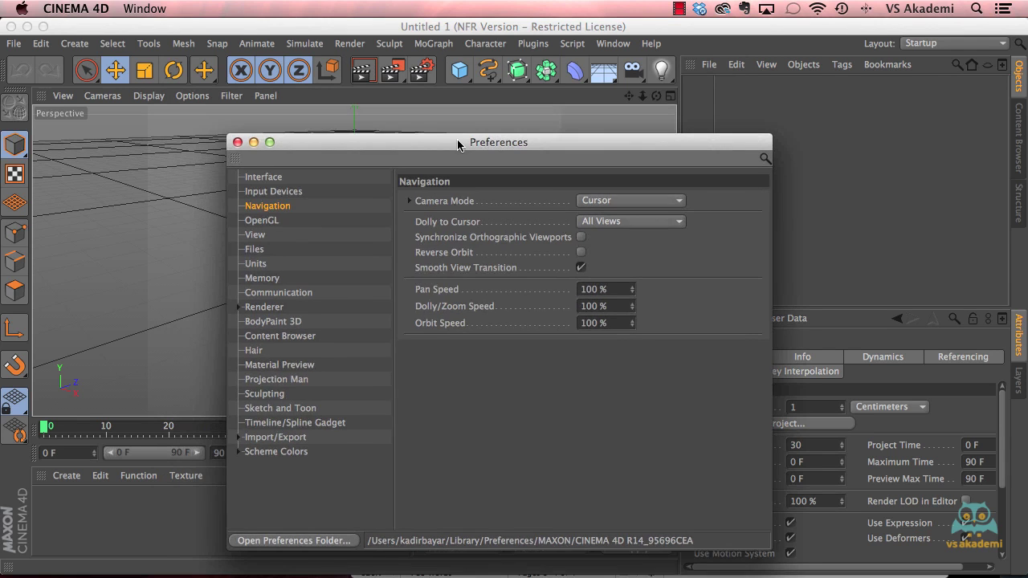
pyautogui.click(103, 95)
pyautogui.click(103, 96)
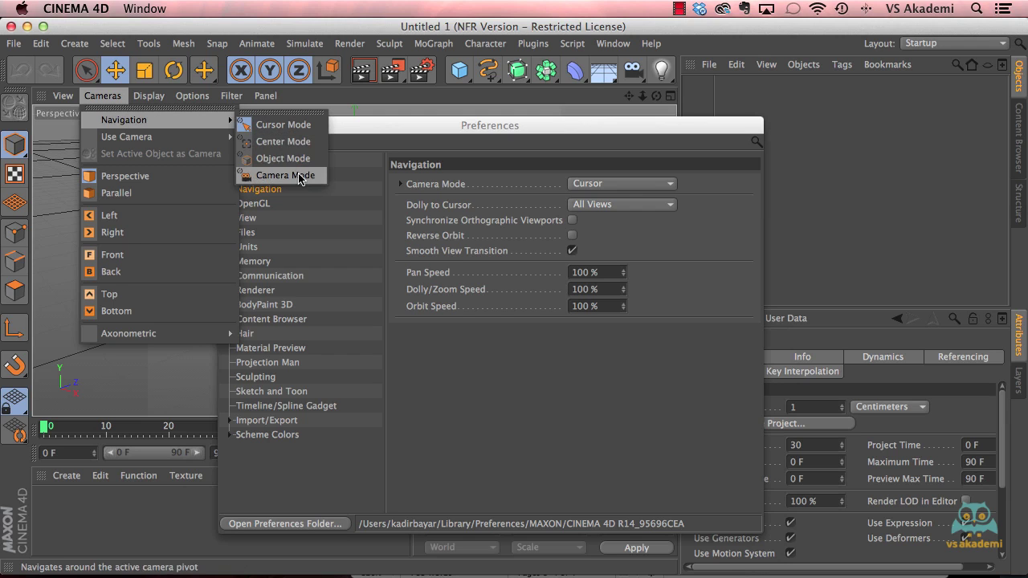
pyautogui.click(388, 132)
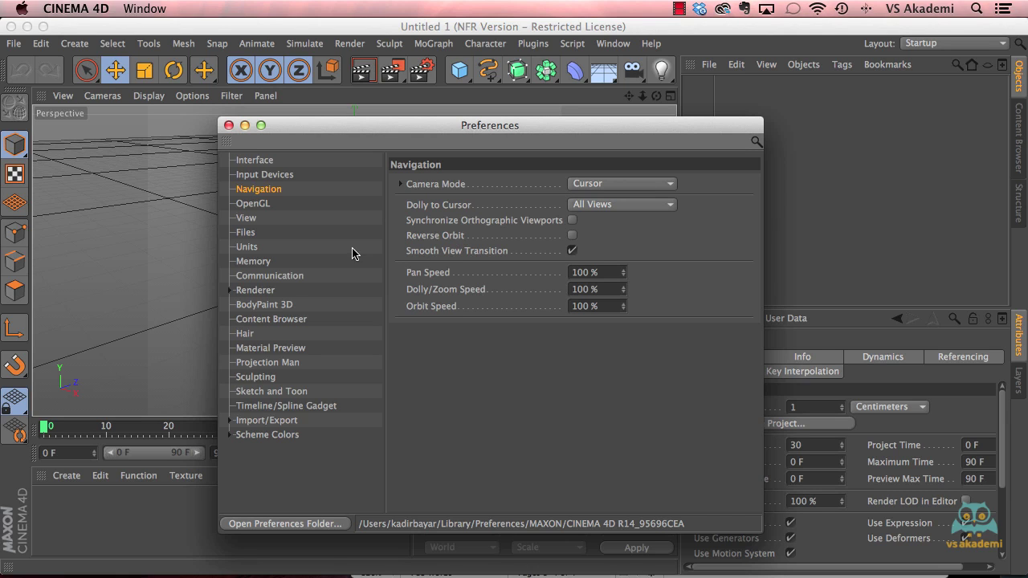
# - Expand Import/Export and show Illustrator (*.ai) Import: Scale 1 Centimeters, Connect Splines on
pyautogui.click(284, 421)
pyautogui.click(229, 421)
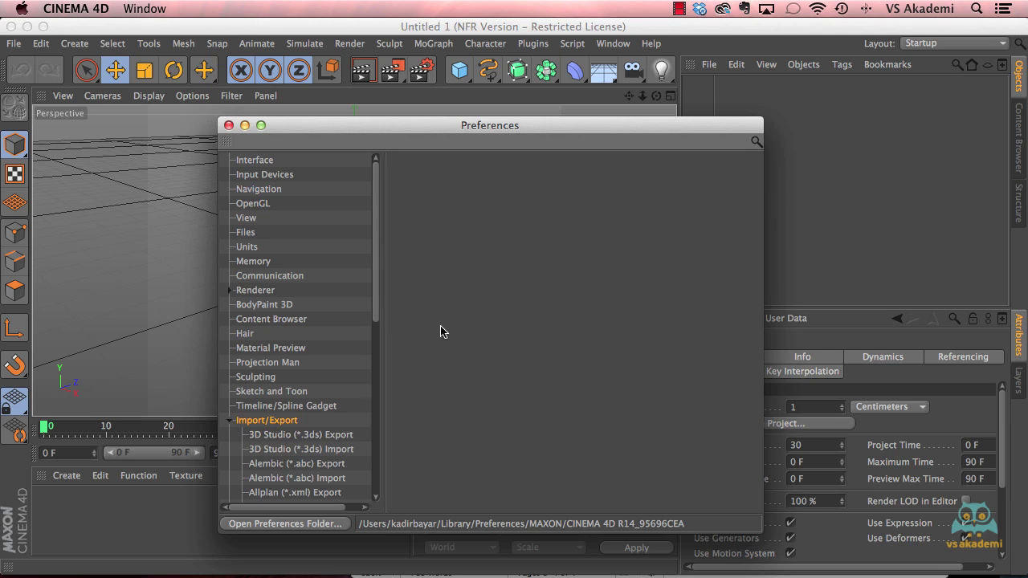
pyautogui.scroll(-1, 376, 242)
pyautogui.moveTo(376, 242); pyautogui.dragTo(373, 367)
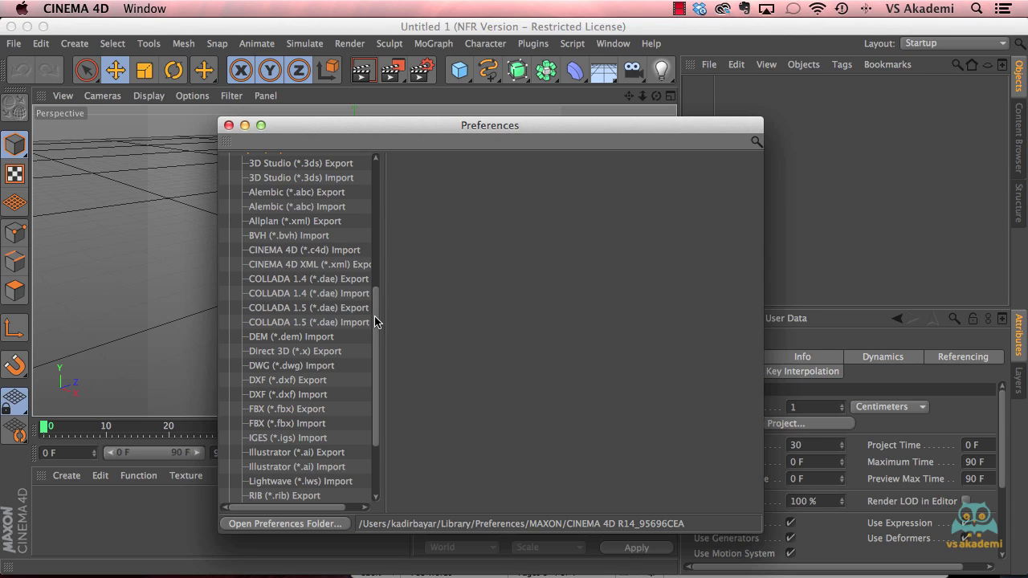
pyautogui.moveTo(376, 322); pyautogui.dragTo(375, 319)
pyautogui.scroll(-3, 365, 338)
pyautogui.scroll(-2, 345, 394)
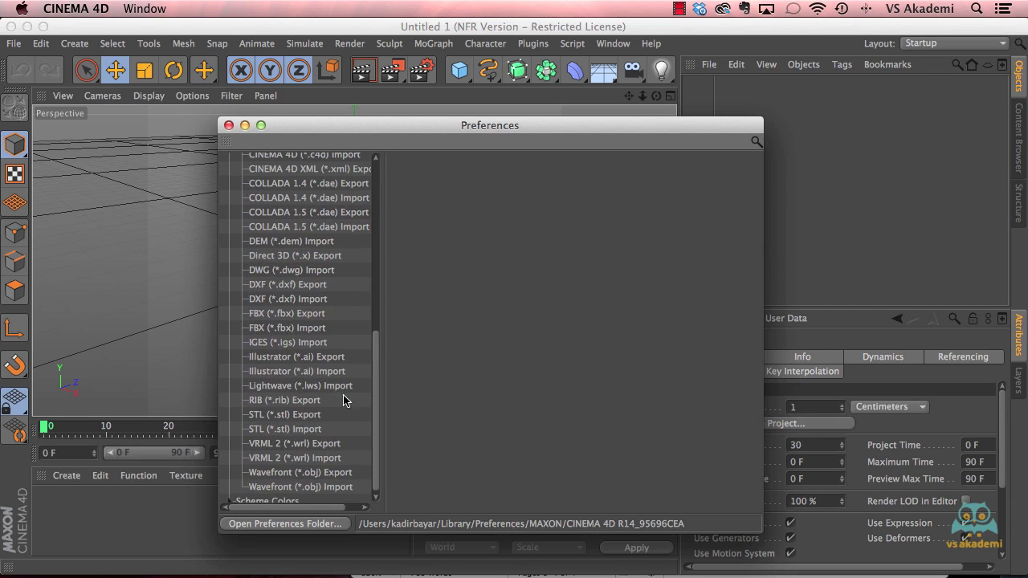
pyautogui.click(341, 370)
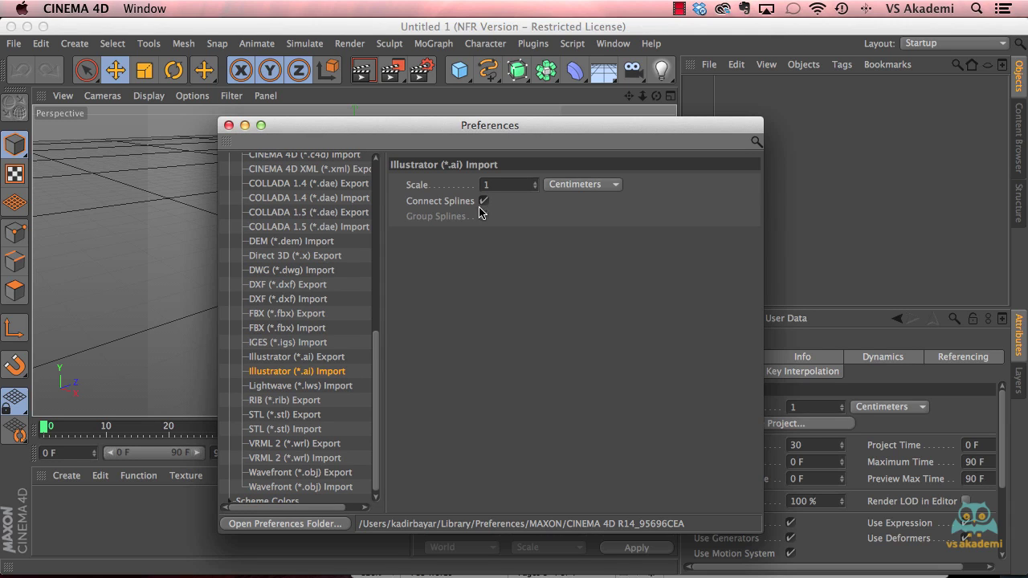